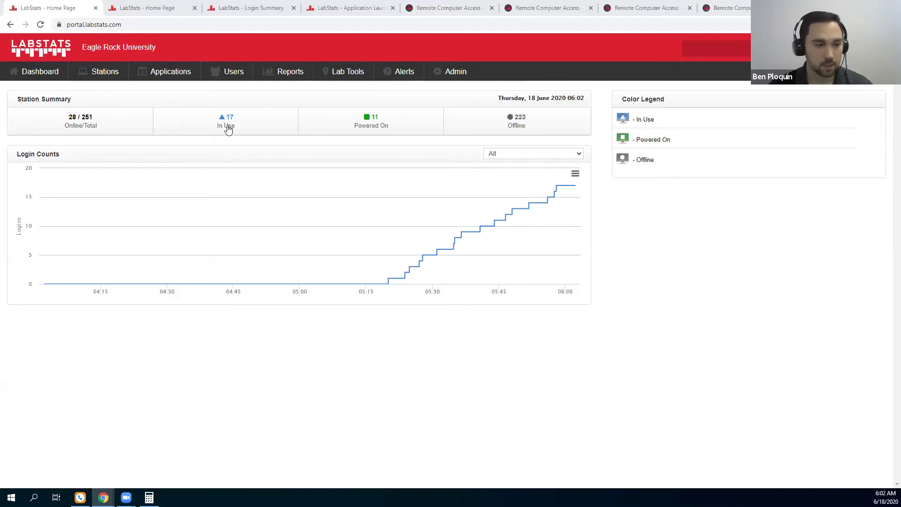
# Review the installed applications of station Great Basin101 from the offline stations list, then return to the dashboard
pyautogui.click(511, 123)
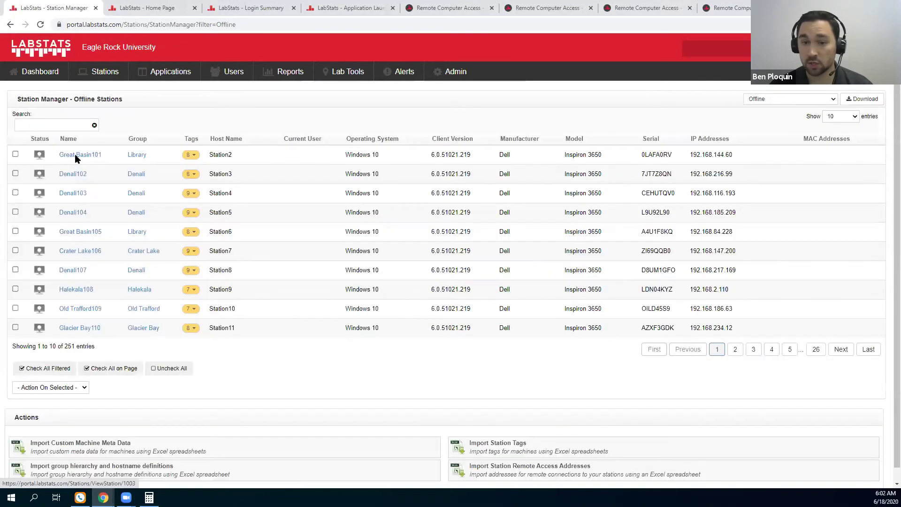
pyautogui.click(76, 158)
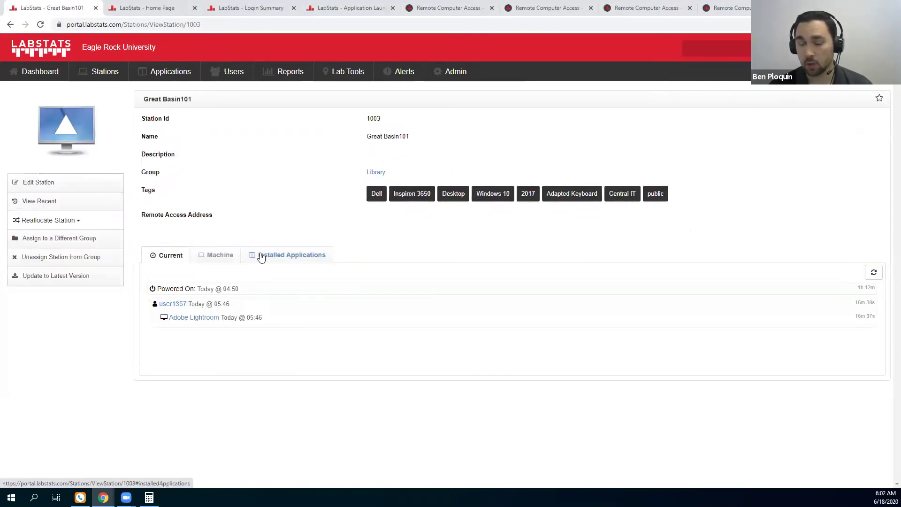
pyautogui.click(262, 257)
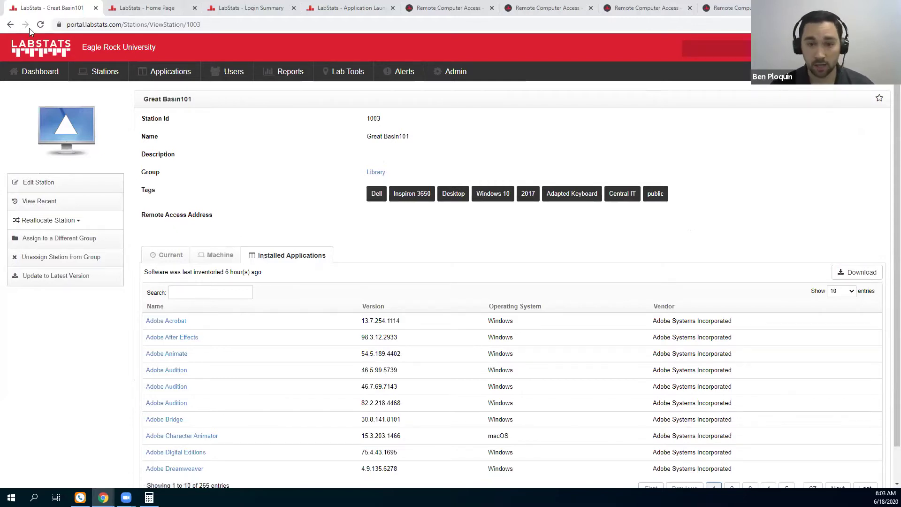
pyautogui.click(27, 76)
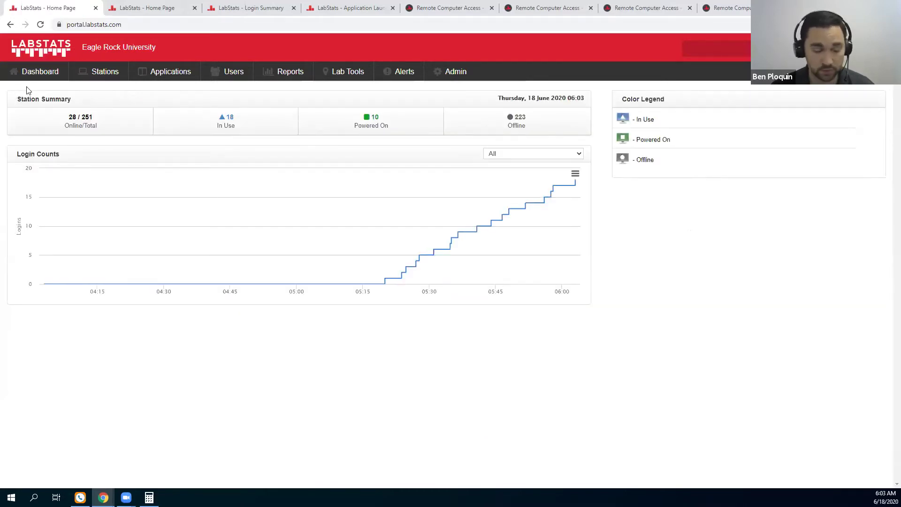
# Sort the Login Summary by Station report by login count in descending order
pyautogui.click(126, 4)
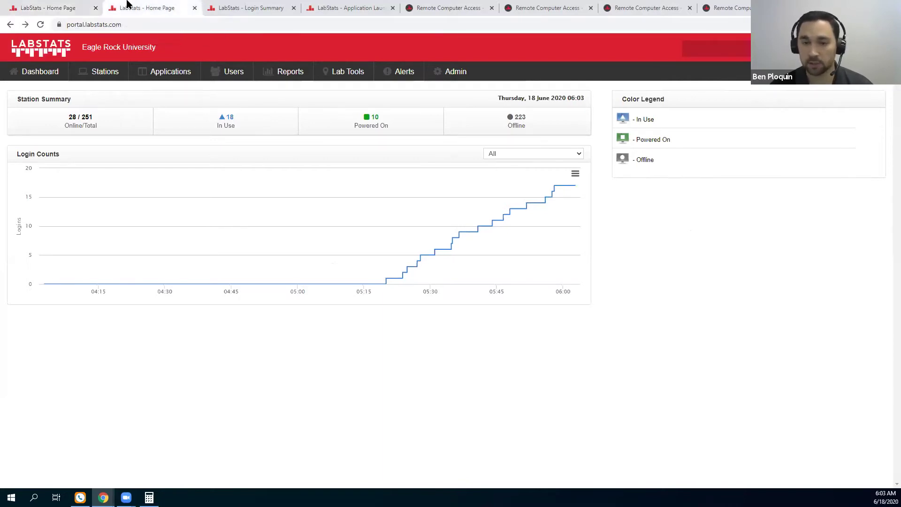
pyautogui.click(229, 5)
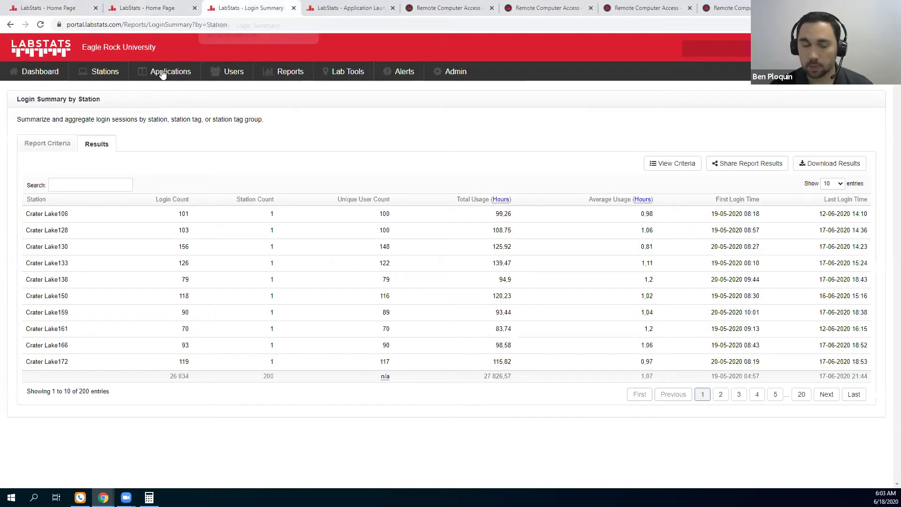
pyautogui.click(181, 203)
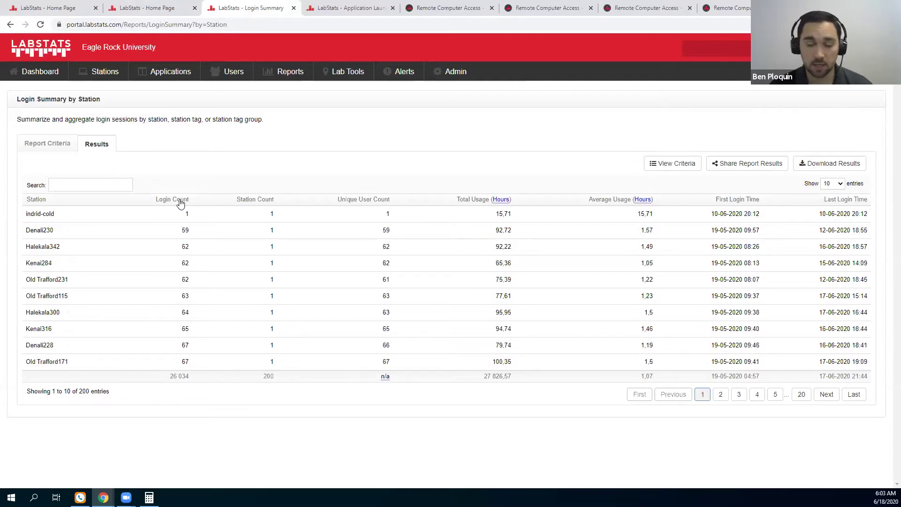
pyautogui.click(181, 203)
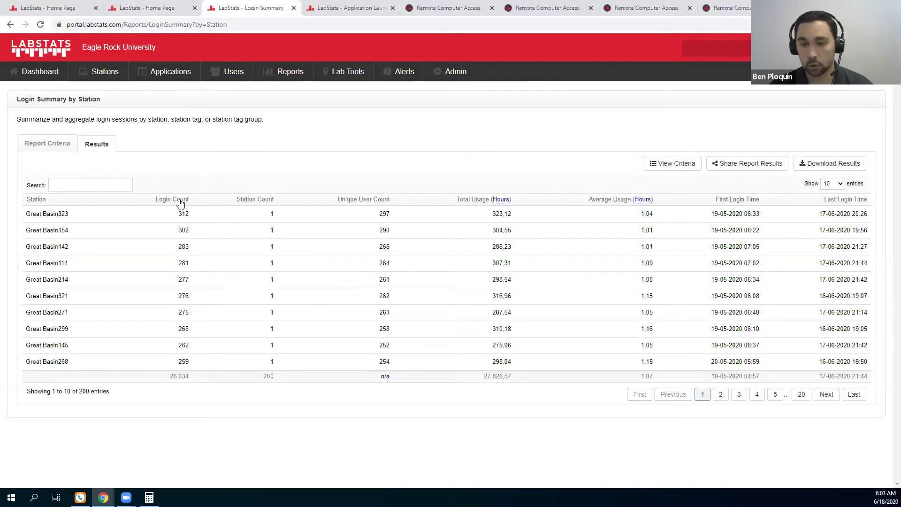
pyautogui.click(181, 203)
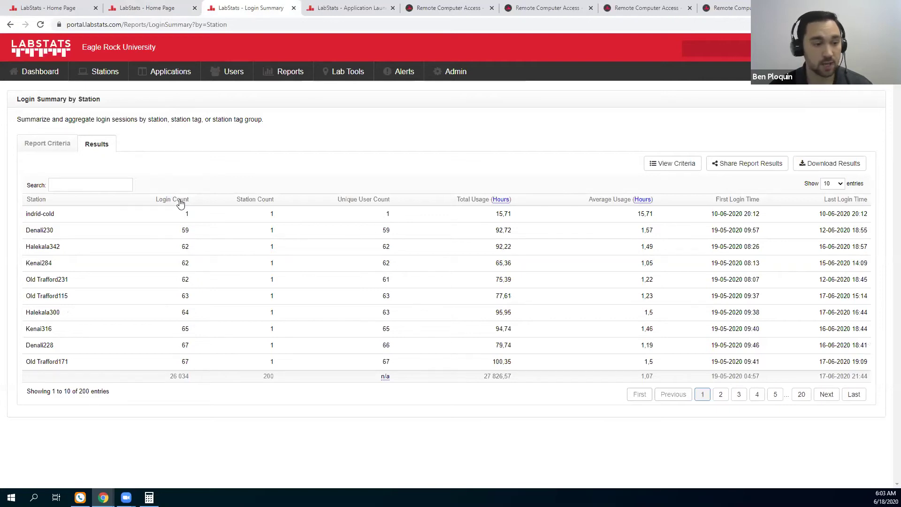
pyautogui.click(181, 203)
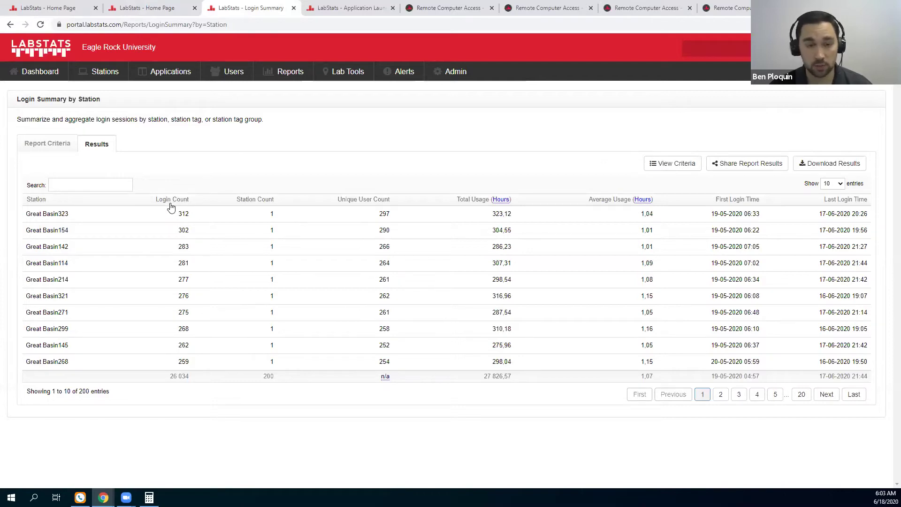
# Examine the maximum concurrent usage chart in the Application Launch History report
pyautogui.click(348, 6)
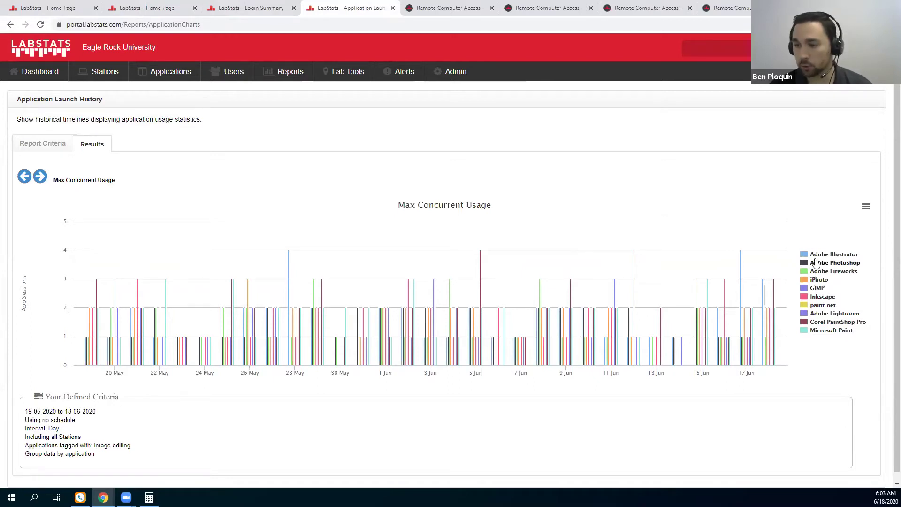
pyautogui.moveTo(480, 270)
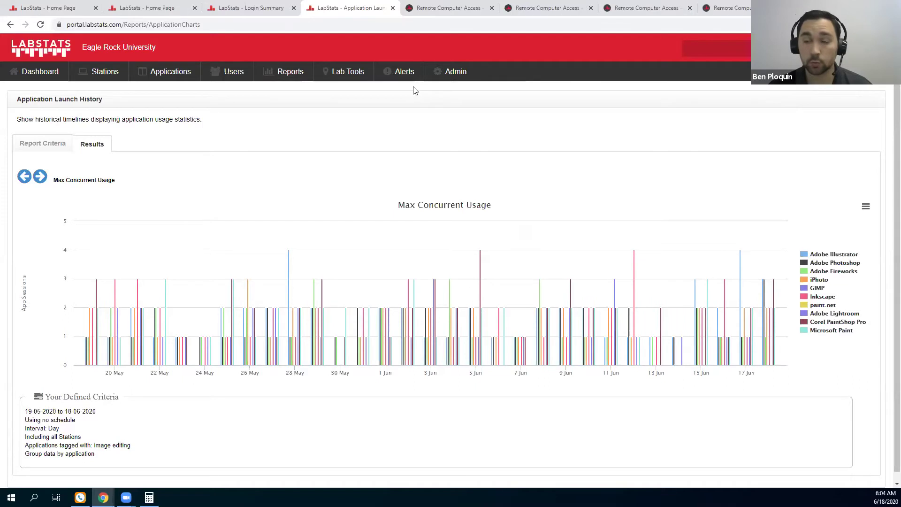
pyautogui.click(333, 75)
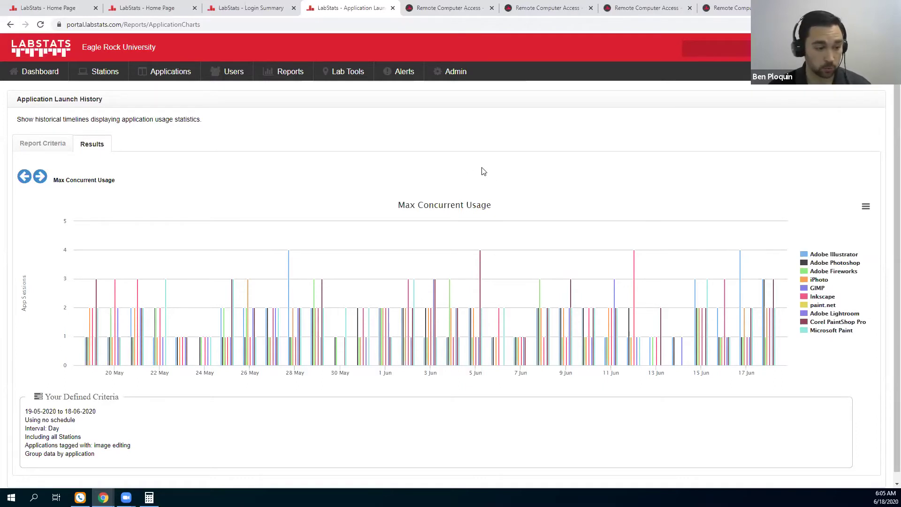
# Close the Application Launch History, Login Summary and duplicate home pages, and return to the remaining LabStats dashboard
pyautogui.click(393, 8)
pyautogui.click(295, 8)
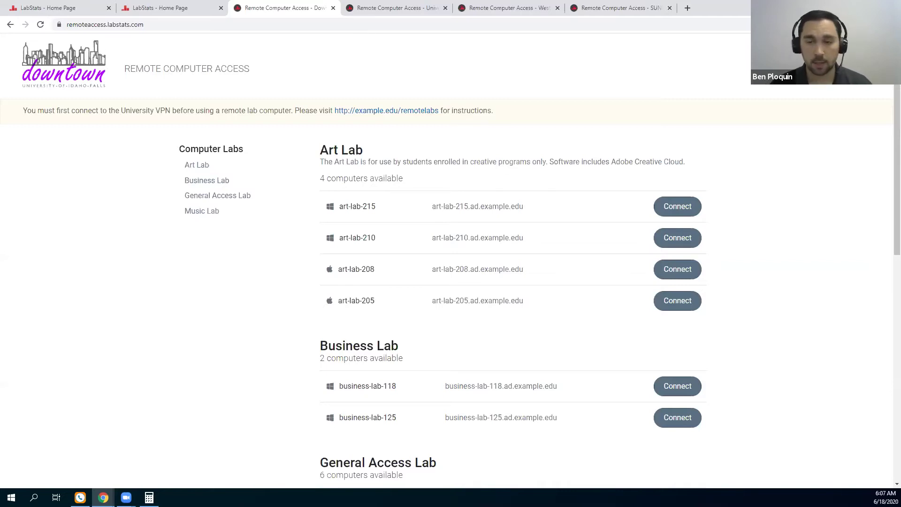
pyautogui.click(221, 8)
pyautogui.click(85, 4)
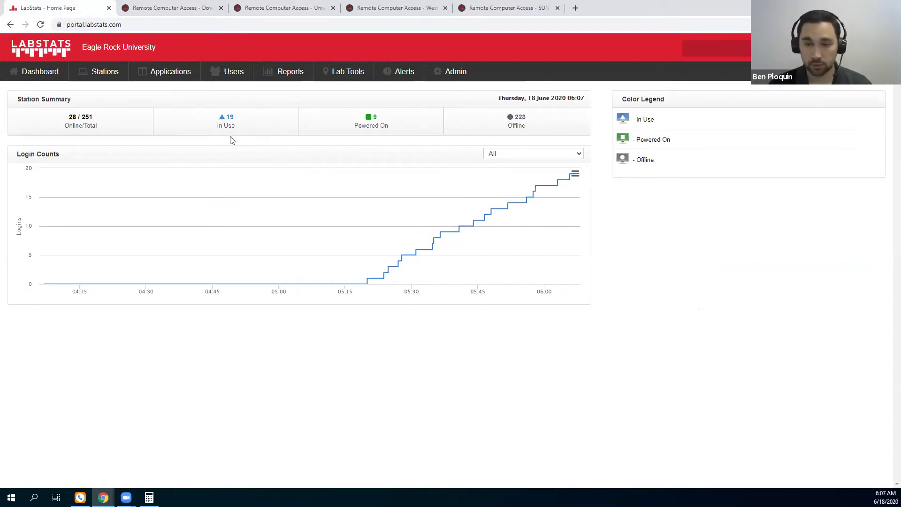
# Look through the Downtown University remote access page and its available lab computers
pyautogui.moveTo(230, 71)
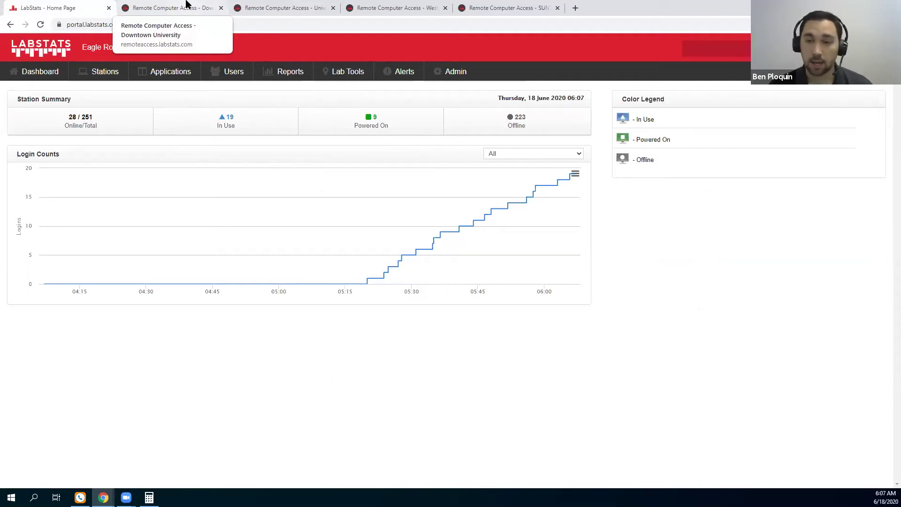
pyautogui.click(186, 4)
pyautogui.scroll(-1, 317, 137)
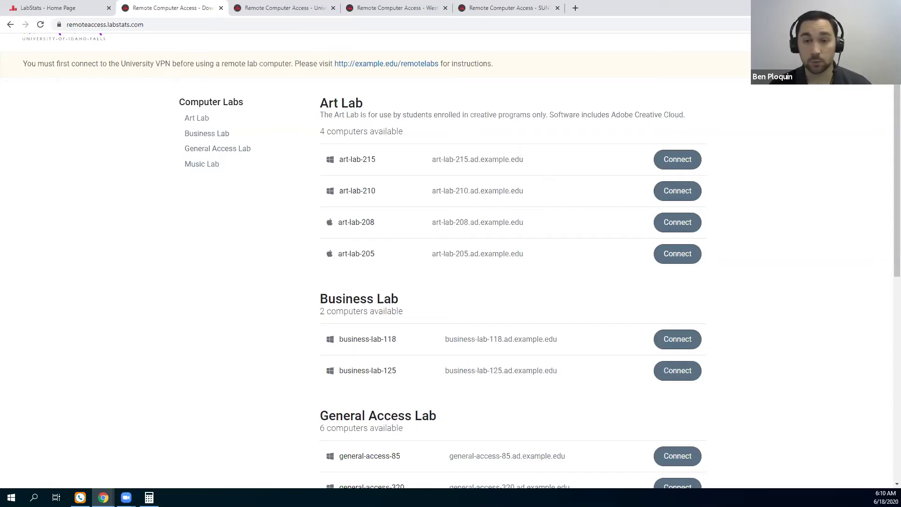
pyautogui.scroll(1, 262, 314)
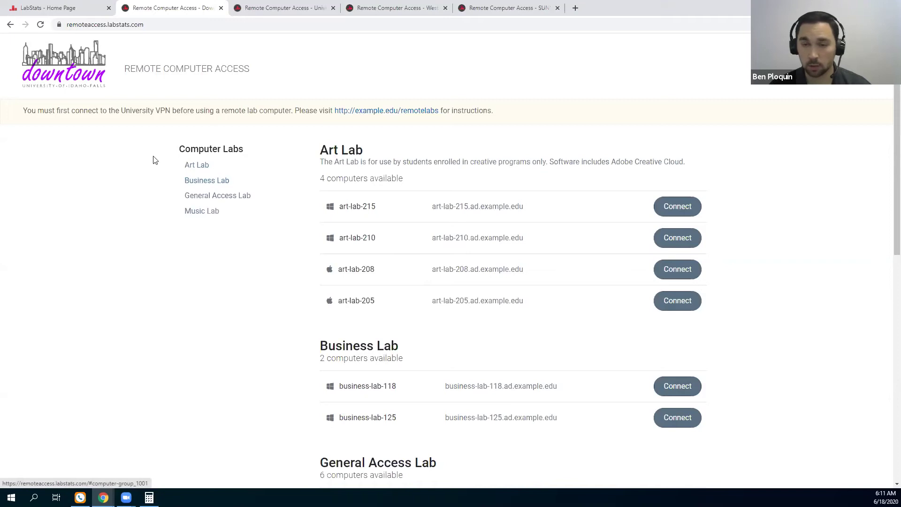
# View the station groups in the LabStats portal, then go back to the Downtown University remote access page
pyautogui.click(91, 5)
pyautogui.moveTo(101, 71)
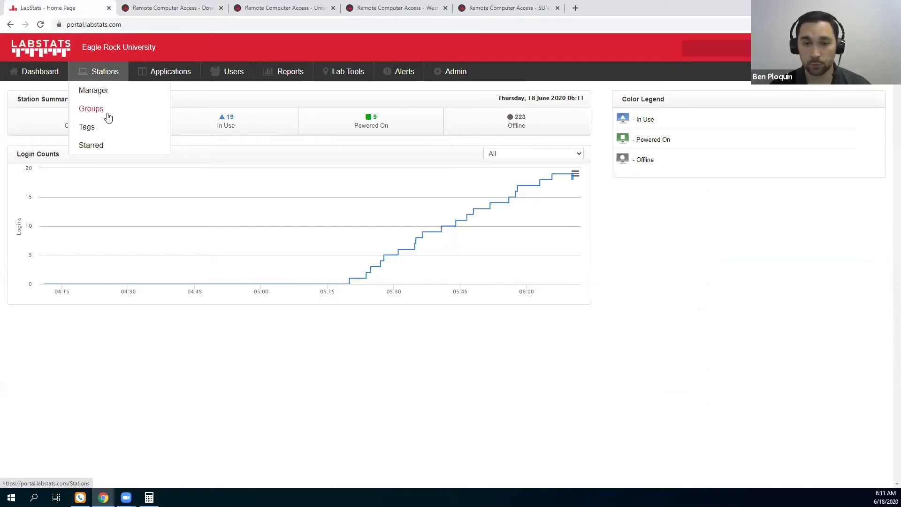
pyautogui.click(94, 109)
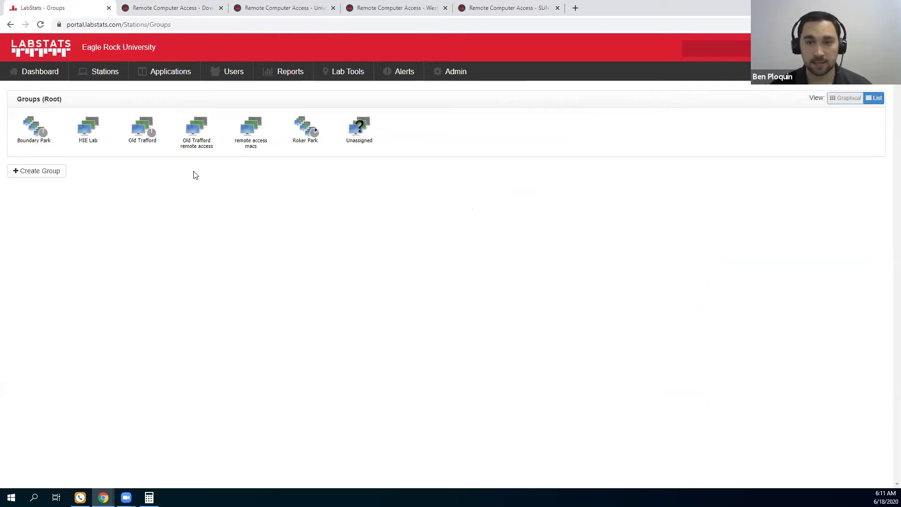
pyautogui.click(159, 5)
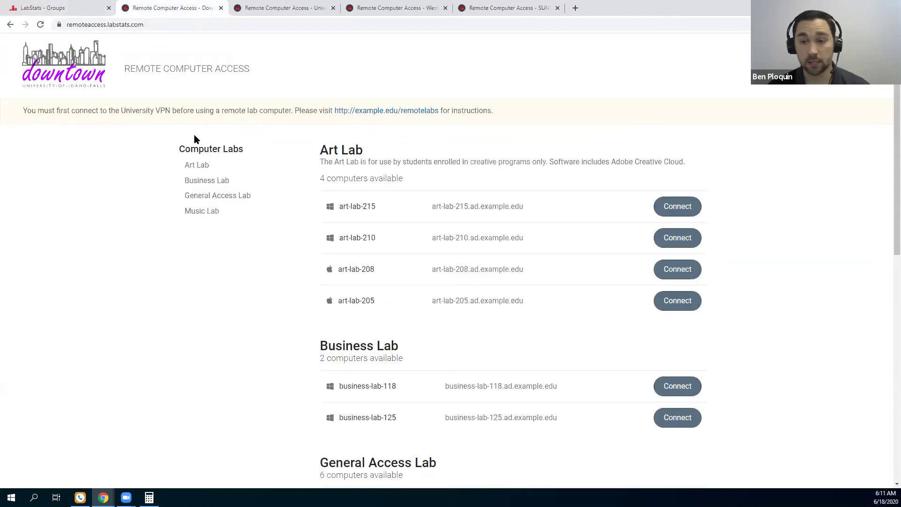
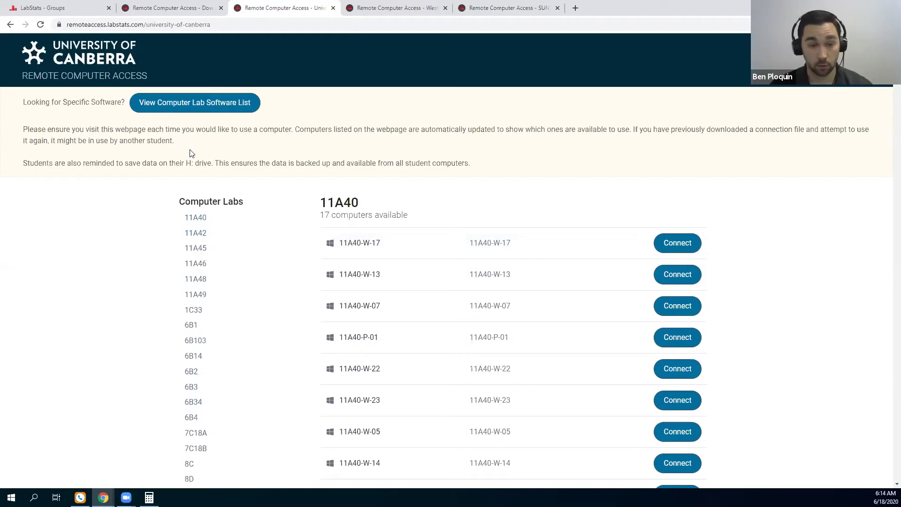
# Download and read the University of Canberra computer lab software list PDF, then close it
pyautogui.click(193, 110)
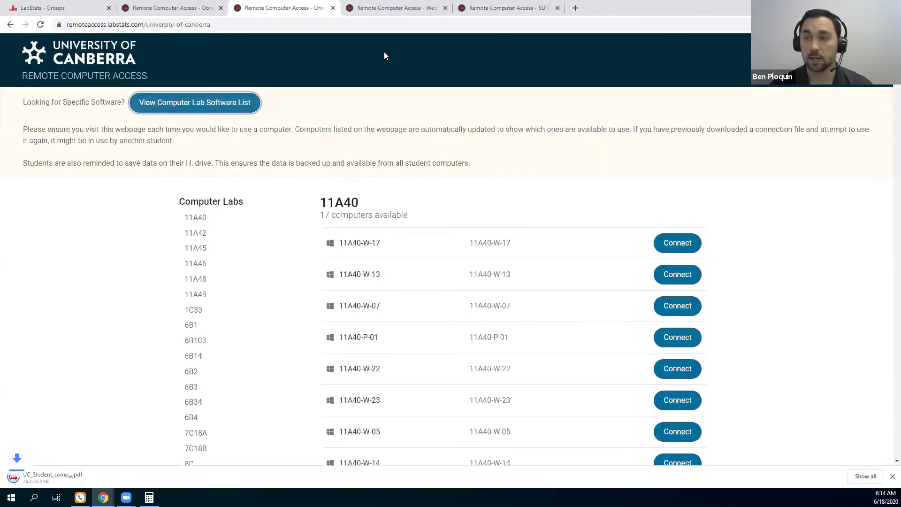
pyautogui.click(49, 479)
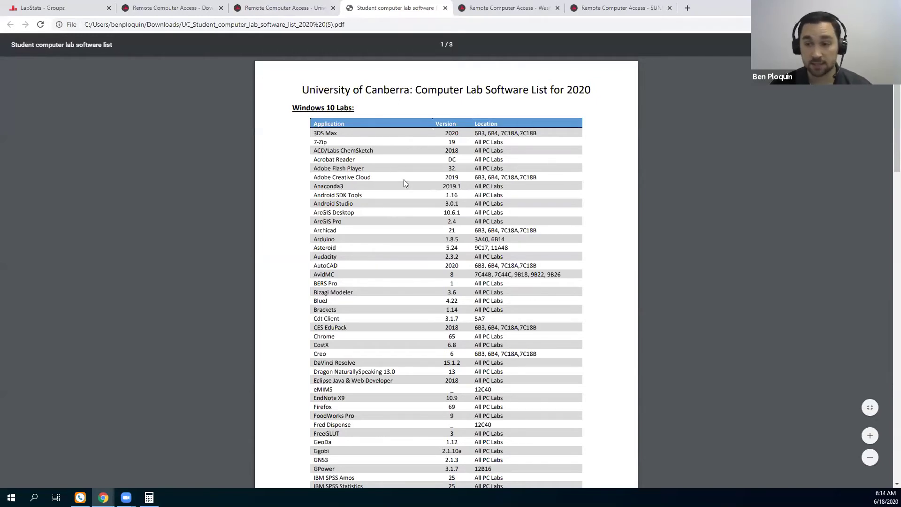
pyautogui.scroll(-1, 400, 163)
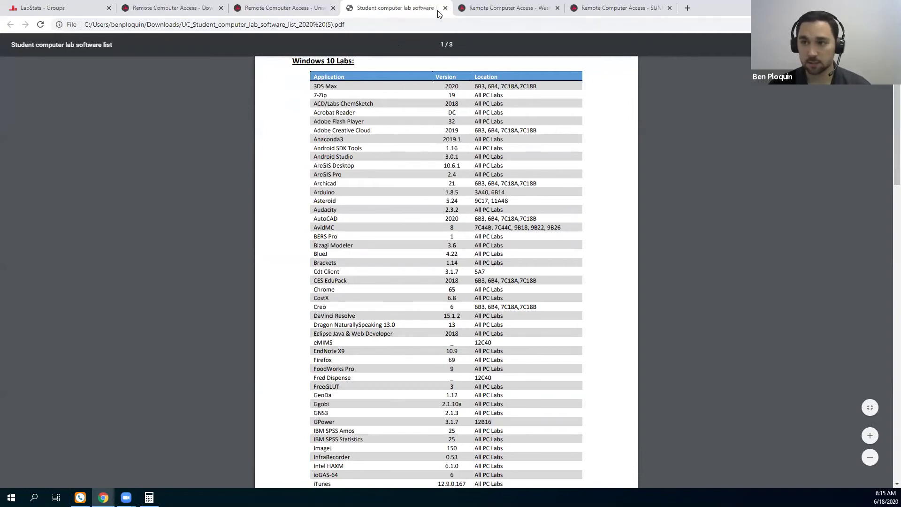
pyautogui.middleClick(372, 13)
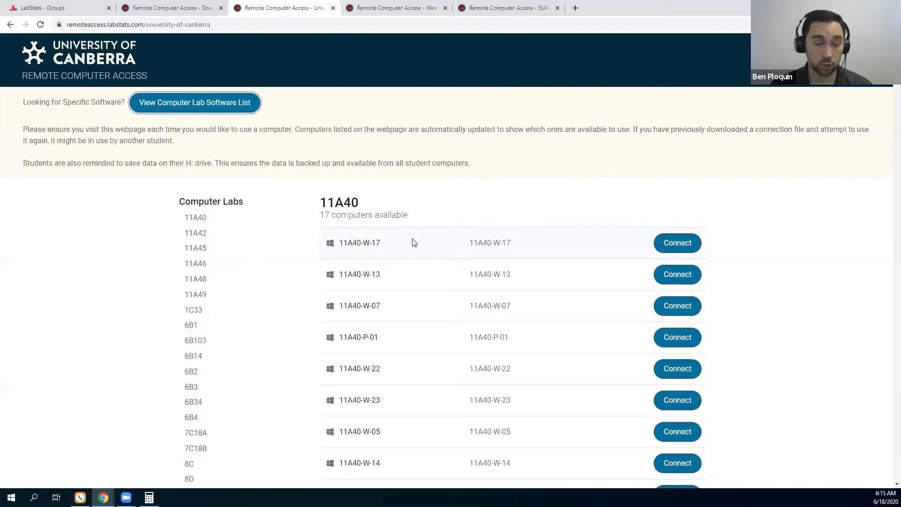
# Download and open the connection file for computer 11A40-W-13 and start its Remote Desktop connection despite the unknown publisher
pyautogui.scroll(-1, 561, 223)
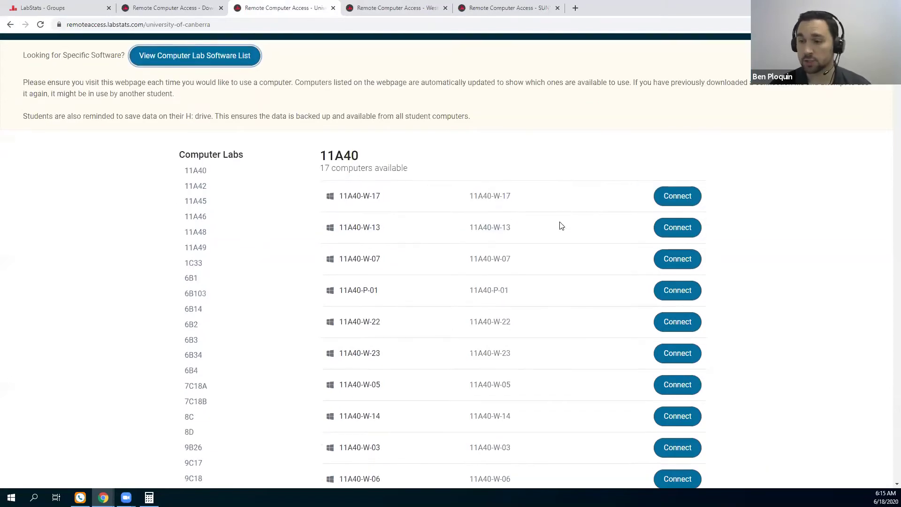
pyautogui.click(679, 227)
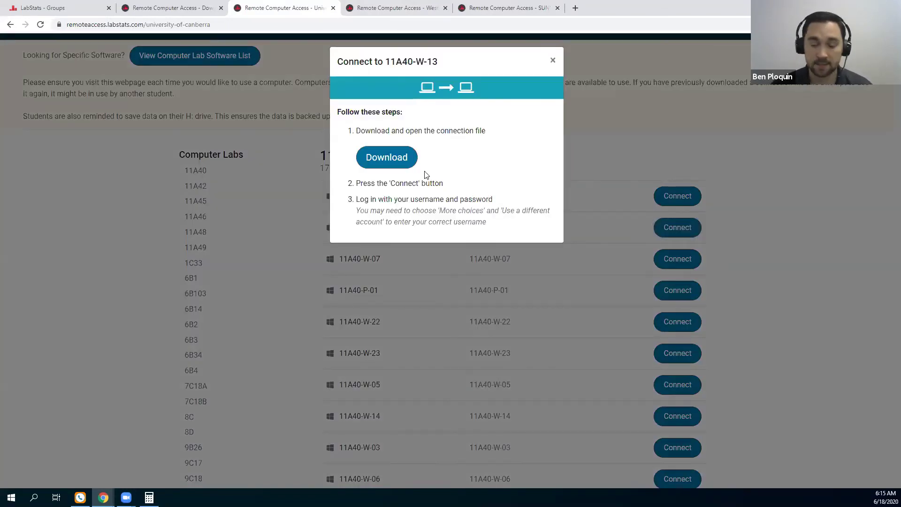
pyautogui.click(395, 163)
pyautogui.click(57, 479)
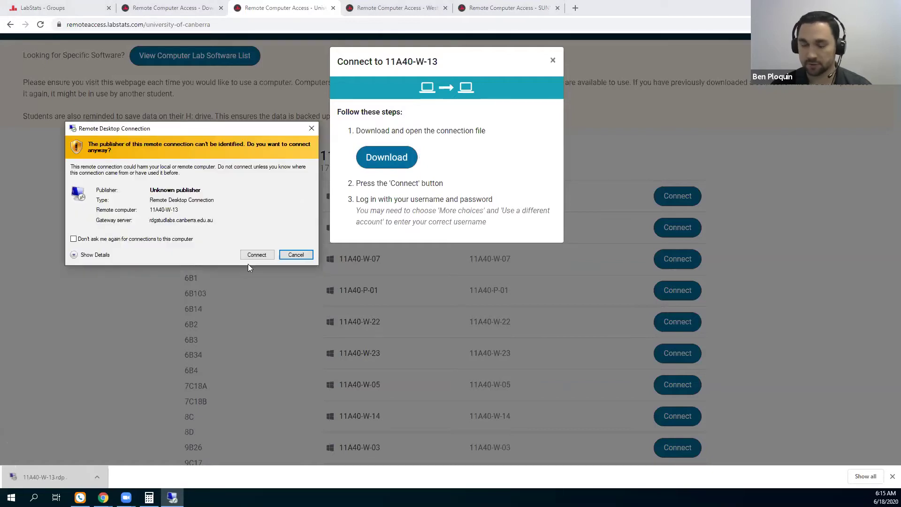
pyautogui.click(256, 255)
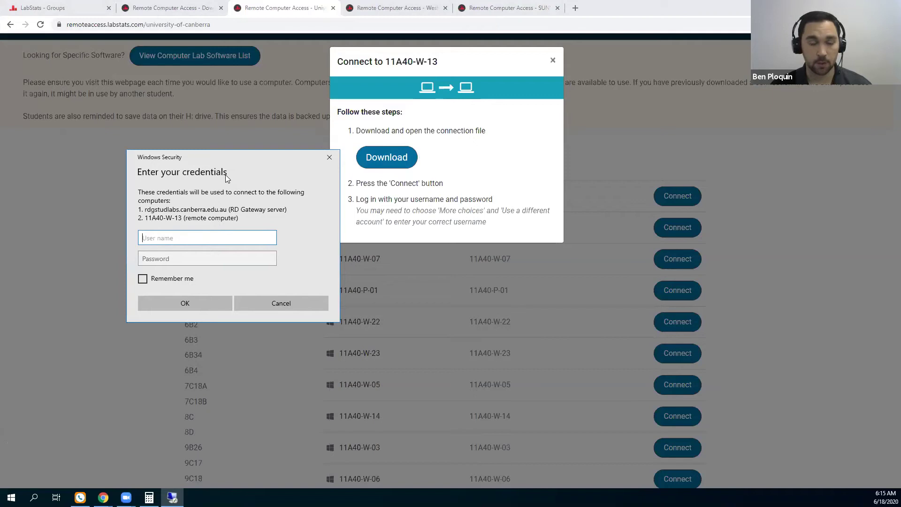
# Cancel the remote computer's credentials request and close the 11A40-W-13 connection instructions
pyautogui.click(330, 157)
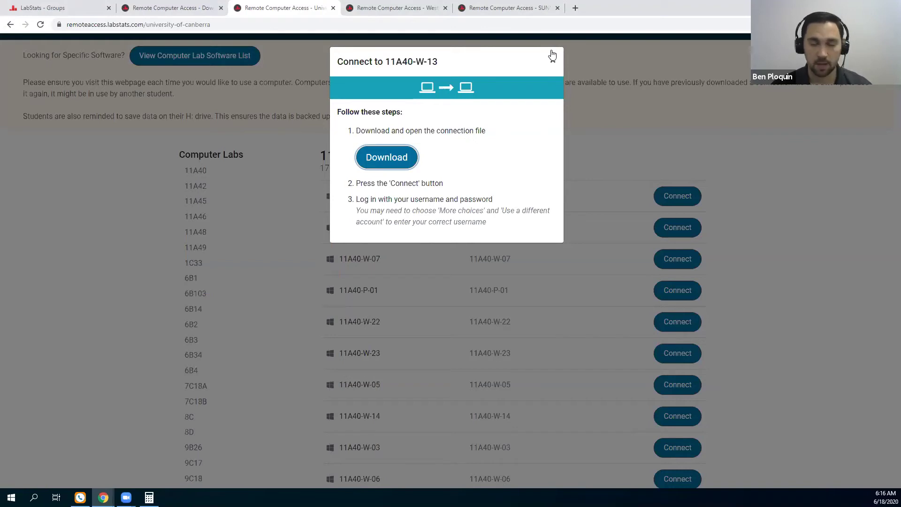
pyautogui.click(553, 62)
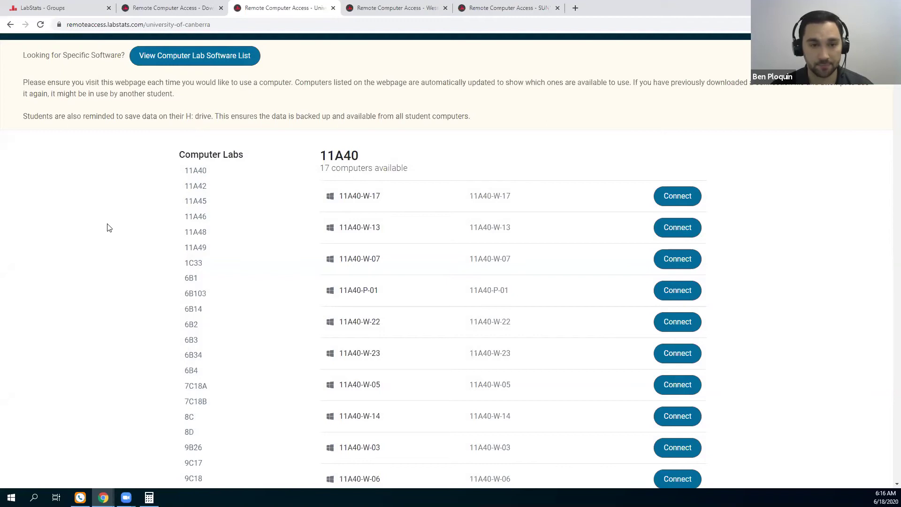
pyautogui.scroll(1, 105, 227)
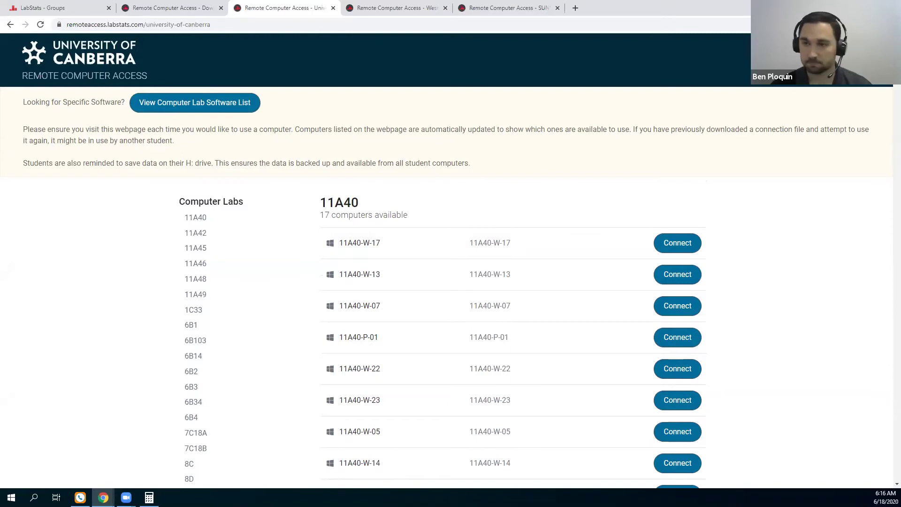
# Open the GoVPN and remote lab connection instructions linked from Western Michigan University's remote access page
pyautogui.click(398, 7)
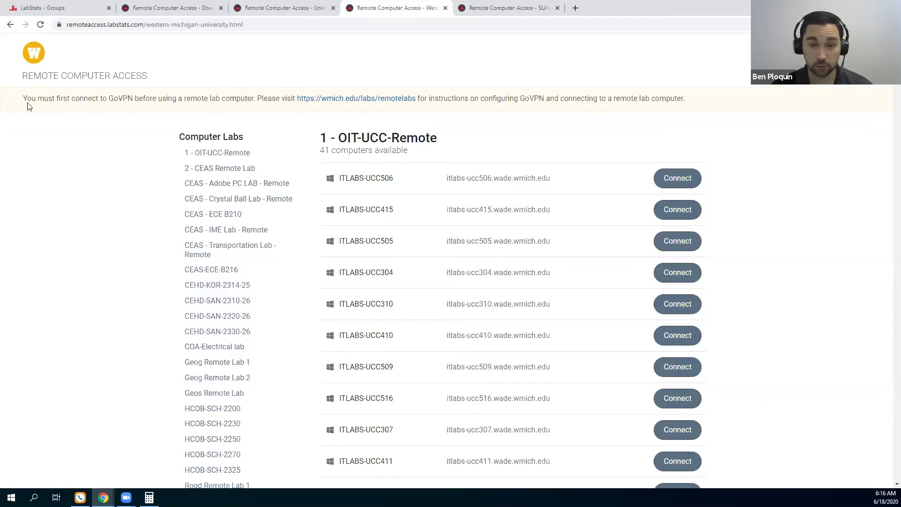
pyautogui.click(346, 99)
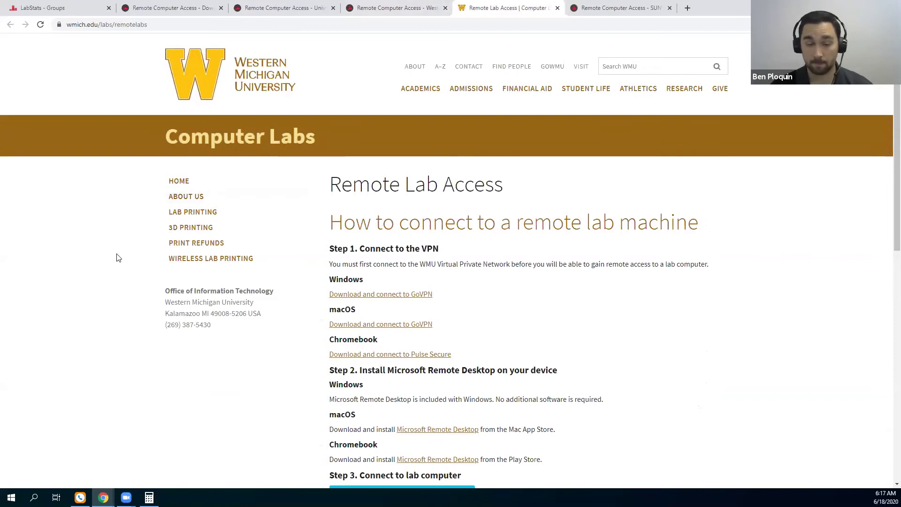
# Read Western Michigan University's remote lab connection steps and the software lists for OIT Labs and College of Arts and Sciences Labs, closing the page when done
pyautogui.scroll(-1, 121, 253)
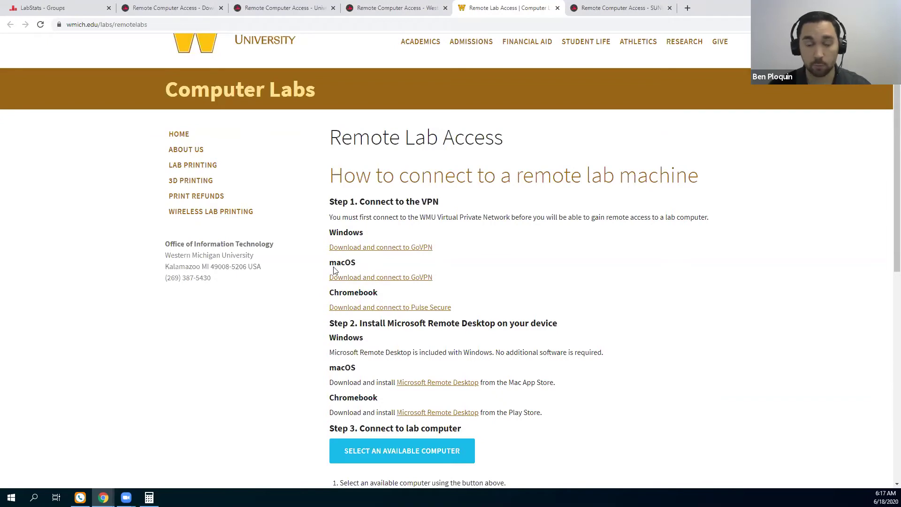
pyautogui.scroll(-1, 279, 277)
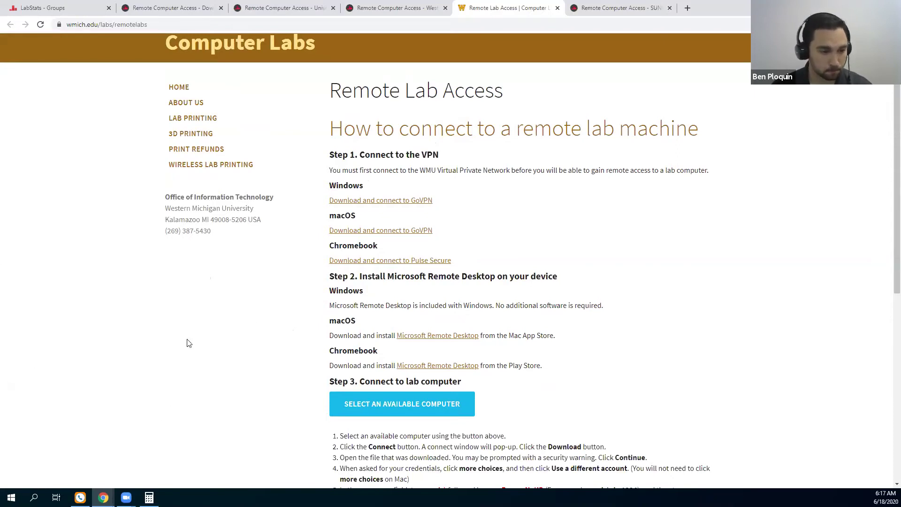
pyautogui.scroll(-4, 188, 342)
pyautogui.scroll(-3, 189, 342)
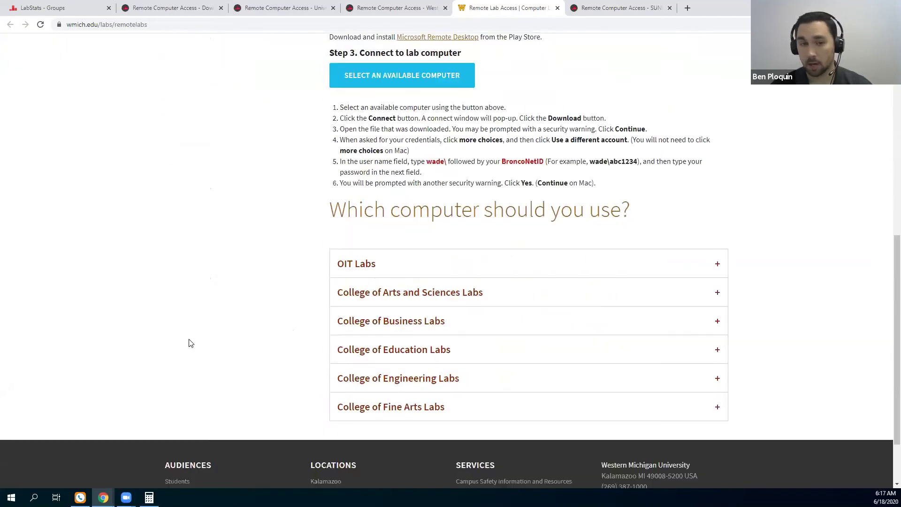
pyautogui.click(405, 274)
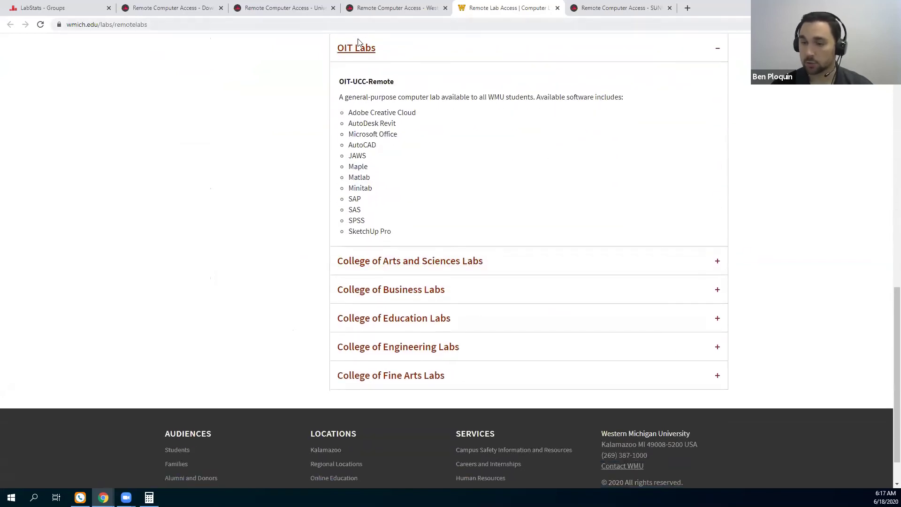
pyautogui.click(379, 266)
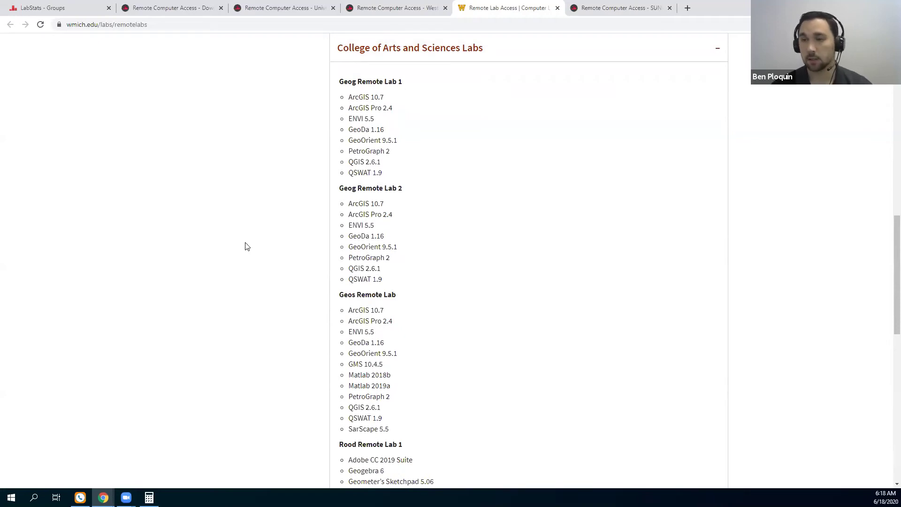
pyautogui.scroll(2, 261, 265)
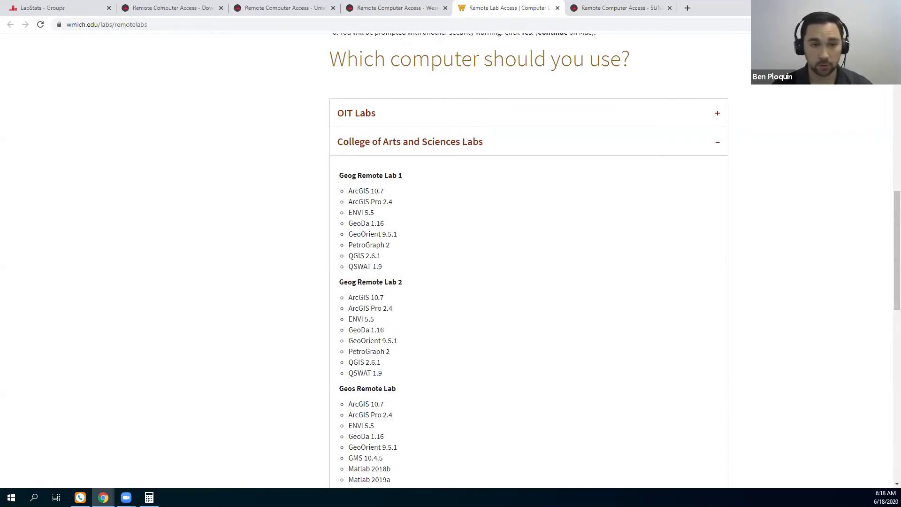
pyautogui.click(556, 8)
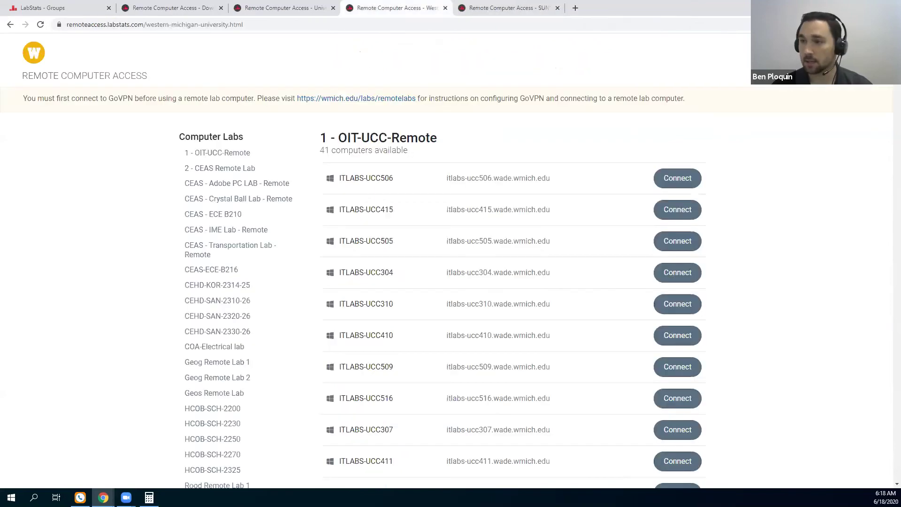
# Switch to SUNY Cortland's remote access page and view its computer labs from the beginning of the page
pyautogui.click(507, 8)
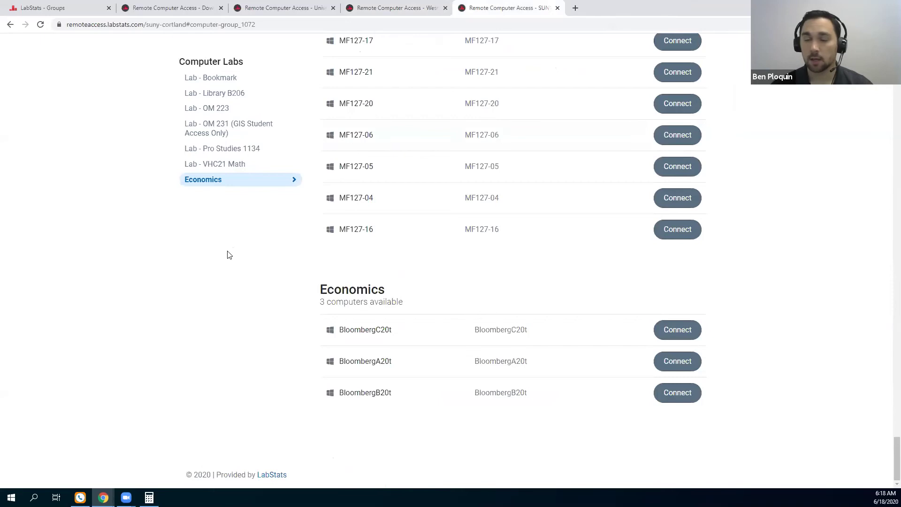
pyautogui.scroll(1, 227, 253)
pyautogui.scroll(15, 227, 254)
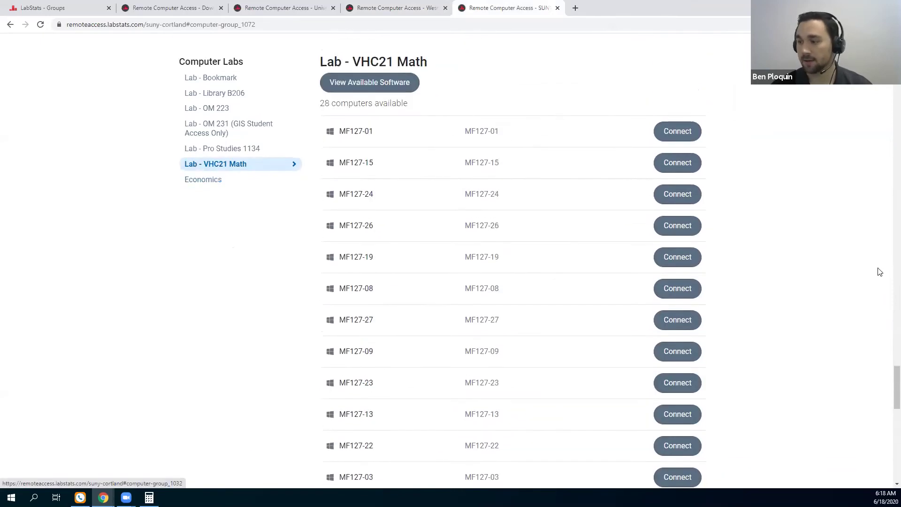
pyautogui.moveTo(896, 387); pyautogui.dragTo(892, 52)
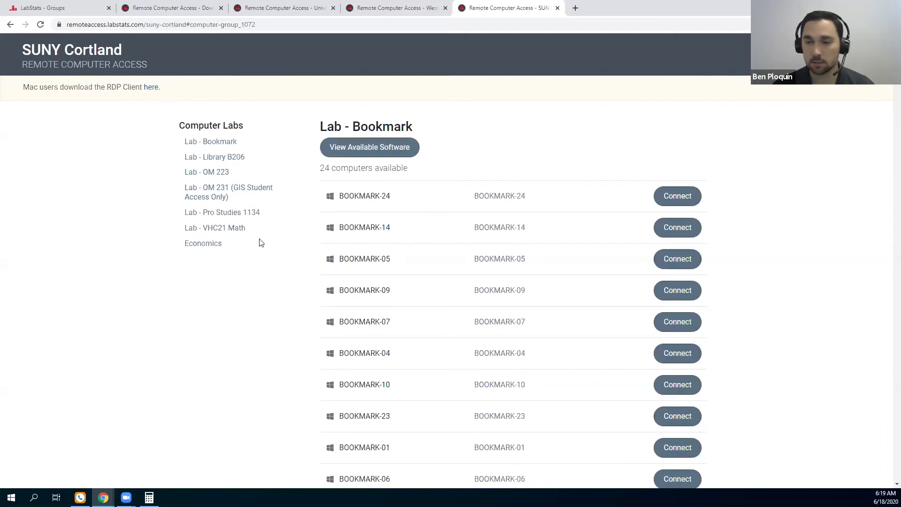
pyautogui.scroll(-1, 261, 243)
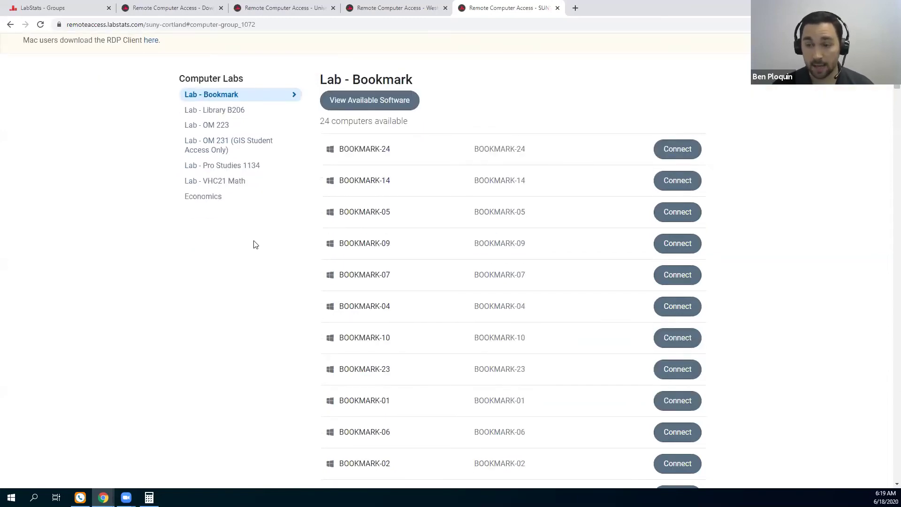
pyautogui.scroll(1, 263, 249)
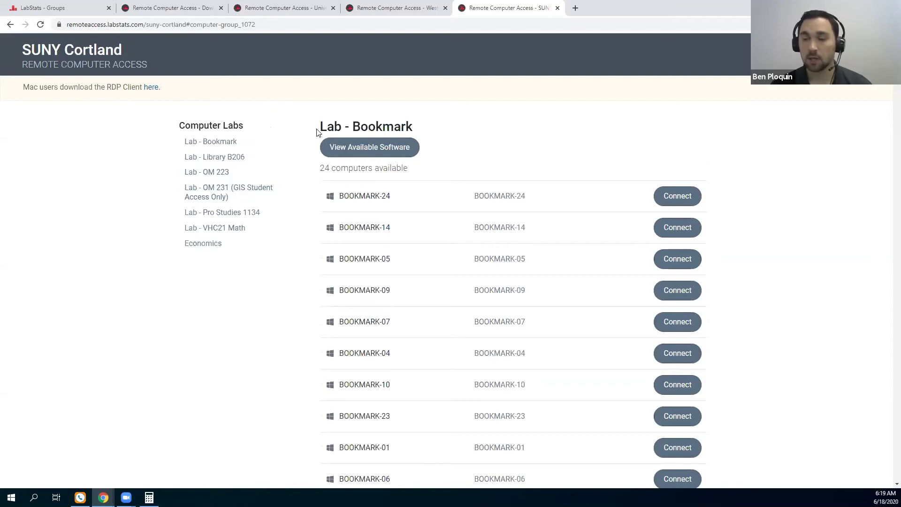
# View the available software for SUNY Cortland's Lab - Bookmark and close that software page
pyautogui.click(346, 148)
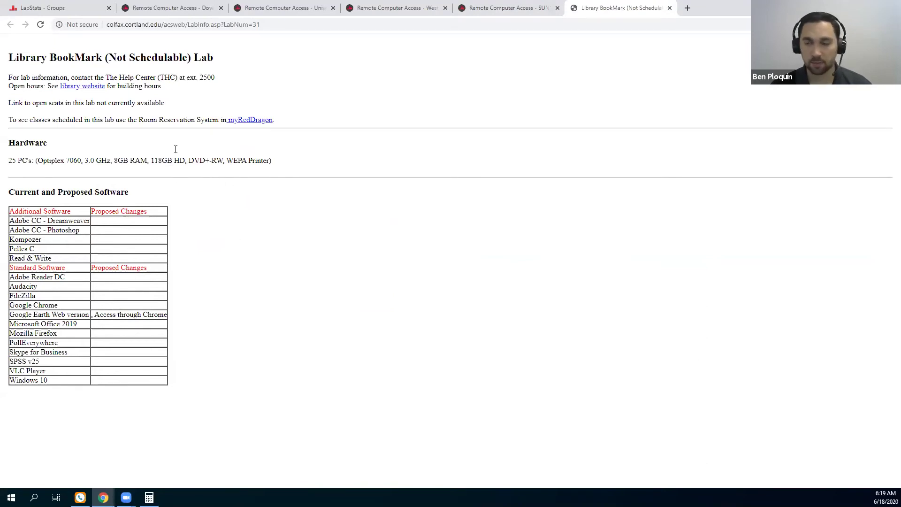
pyautogui.click(525, 5)
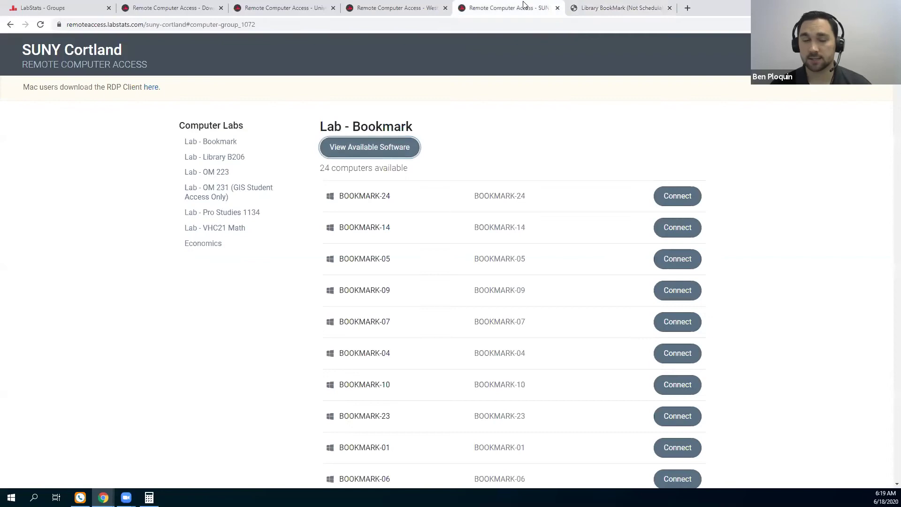
pyautogui.click(670, 8)
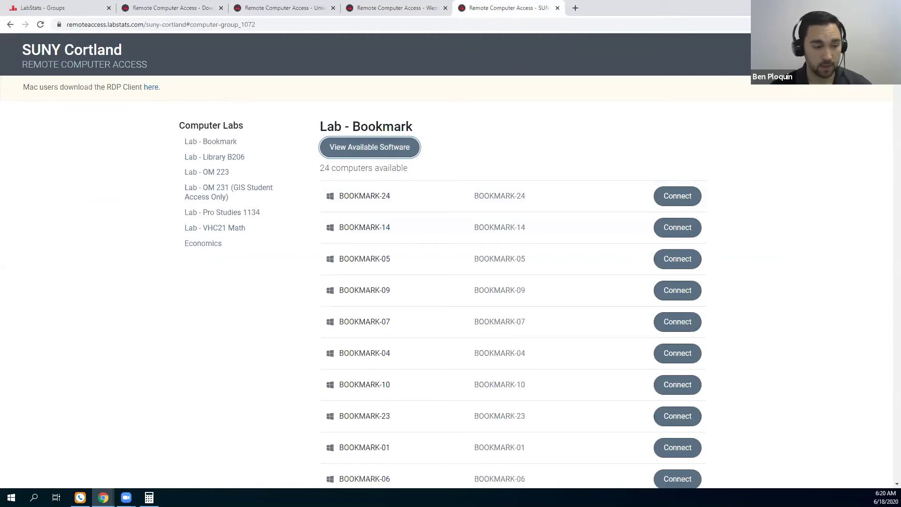
# Return to the LabStats portal, load its dashboard, and open the Remote Access tool page
pyautogui.click(63, 7)
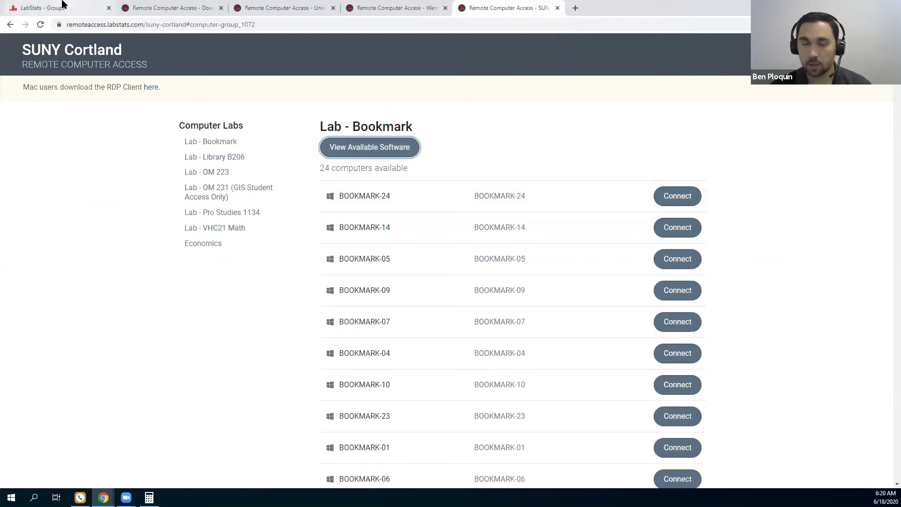
pyautogui.click(44, 69)
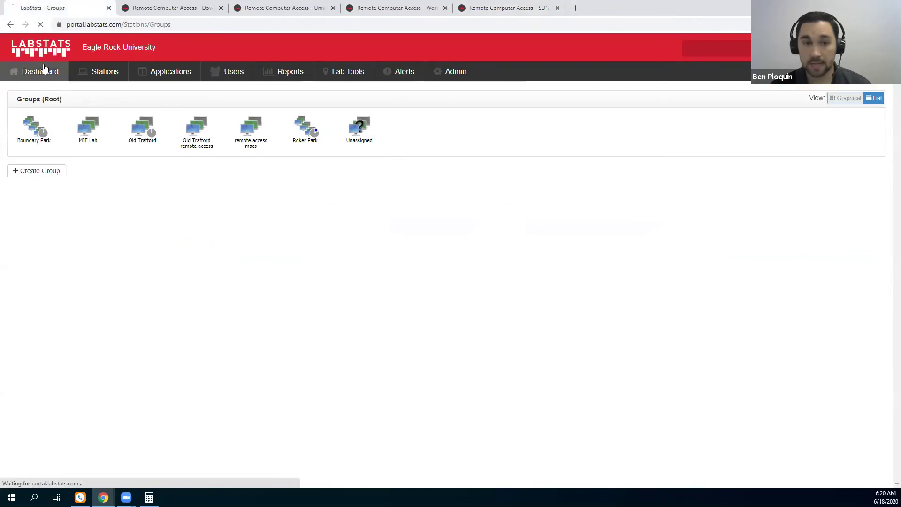
pyautogui.click(136, 70)
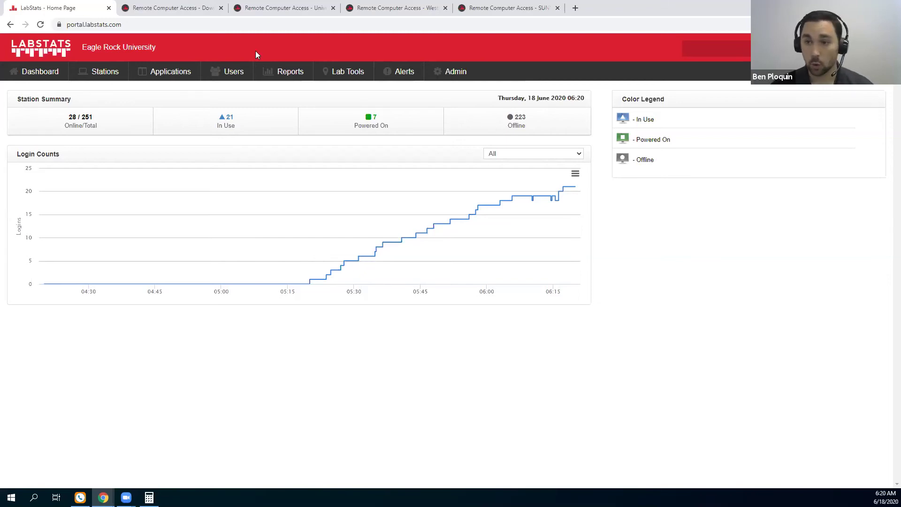
pyautogui.click(347, 70)
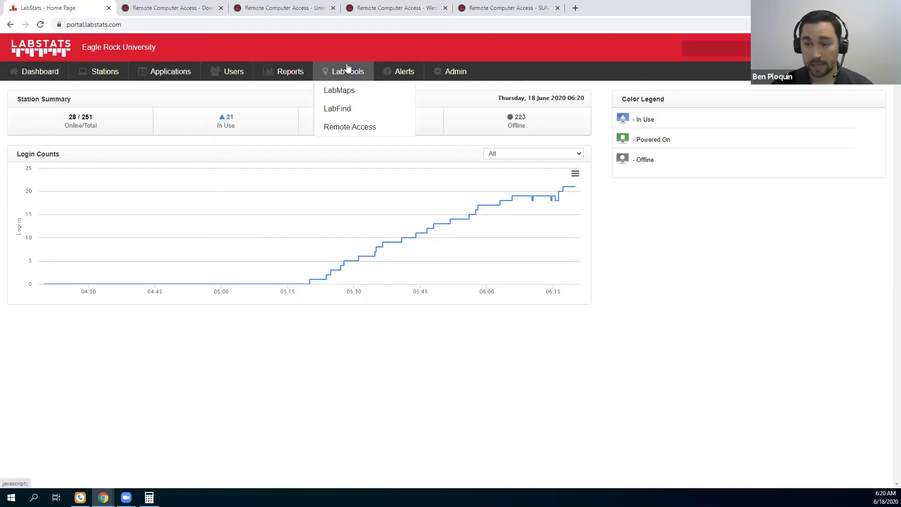
pyautogui.click(348, 127)
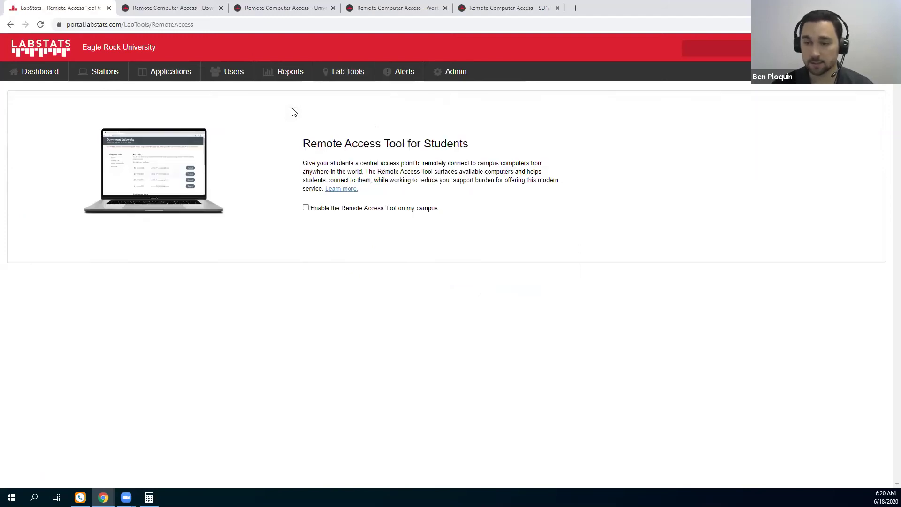
# Enable the Remote Access Tool on the campus, open its request form, and read through all the form's questions
pyautogui.click(306, 207)
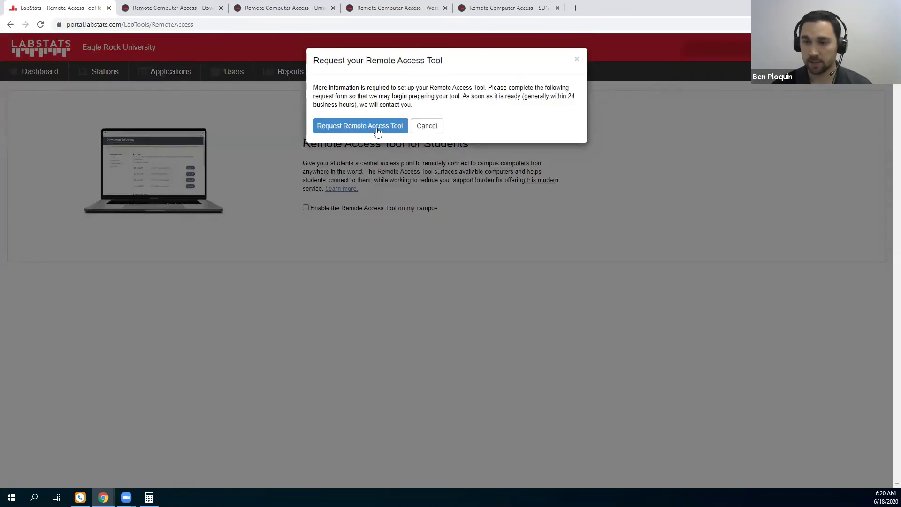
pyautogui.click(376, 127)
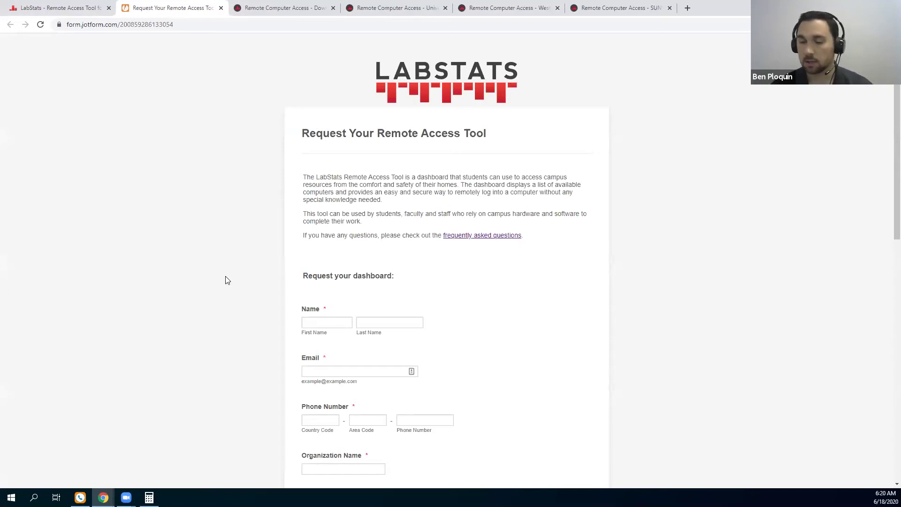
pyautogui.scroll(-3, 226, 277)
pyautogui.scroll(-2, 227, 275)
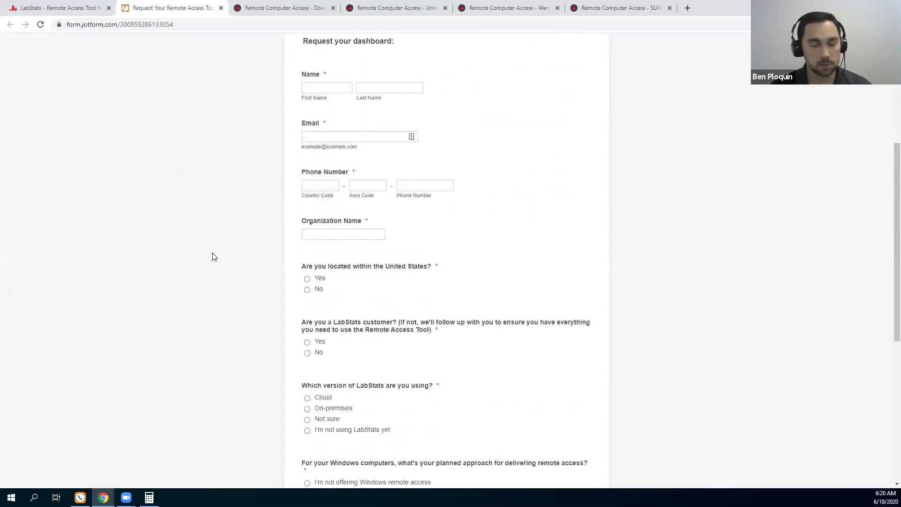
pyautogui.scroll(-1, 221, 248)
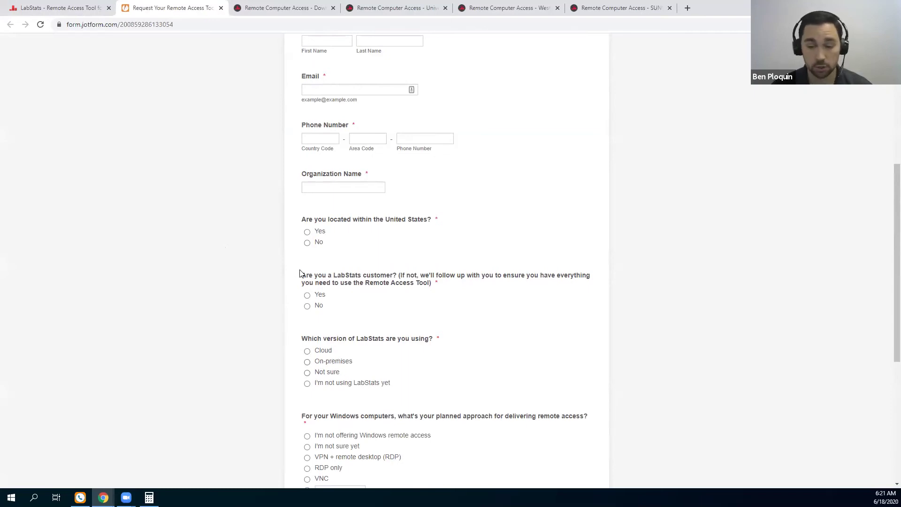
pyautogui.scroll(-1, 301, 272)
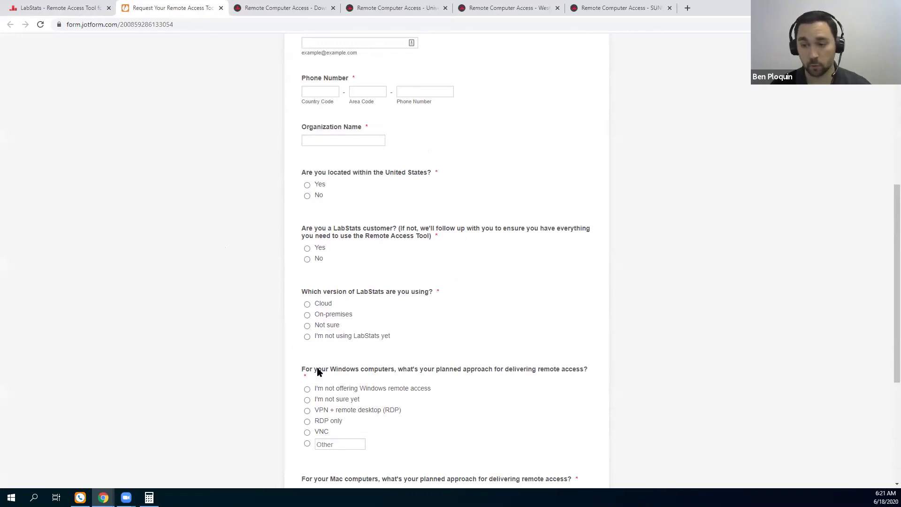
pyautogui.scroll(-5, 266, 357)
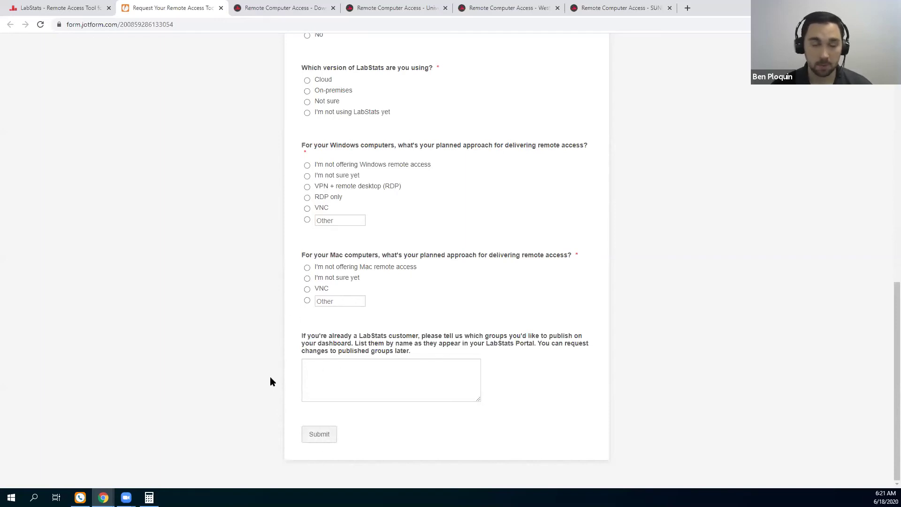
pyautogui.scroll(5, 271, 381)
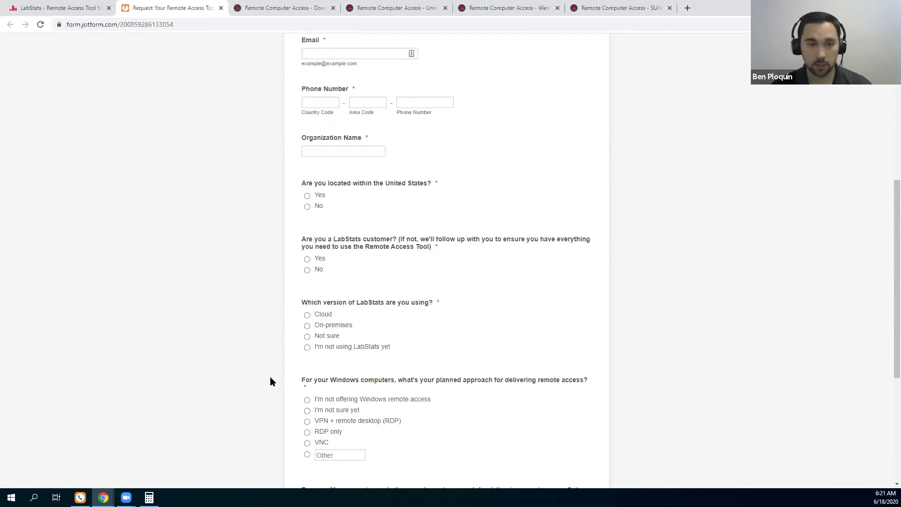
pyautogui.scroll(7, 270, 381)
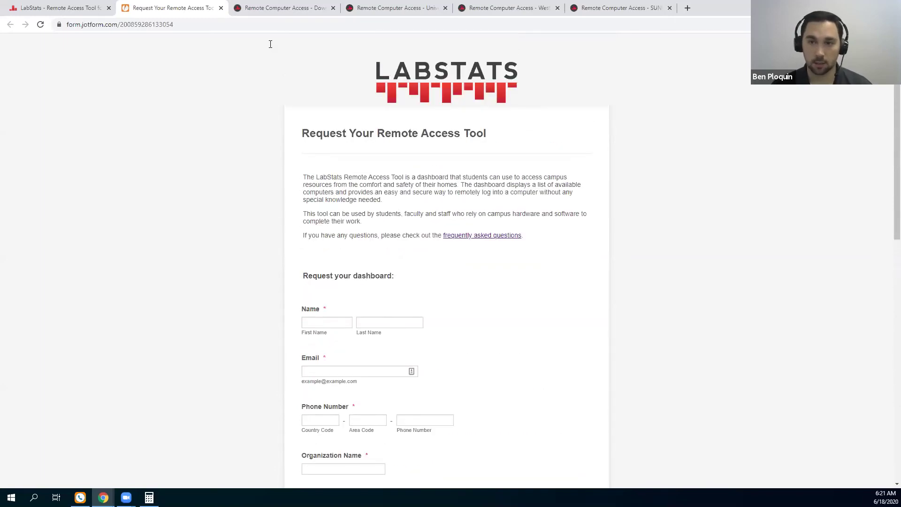
# Compare the web addresses of the Downtown and University of Canberra remote access pages and return to the Remote Access Tool request form
pyautogui.hotkey('ctrl', 'Tab')
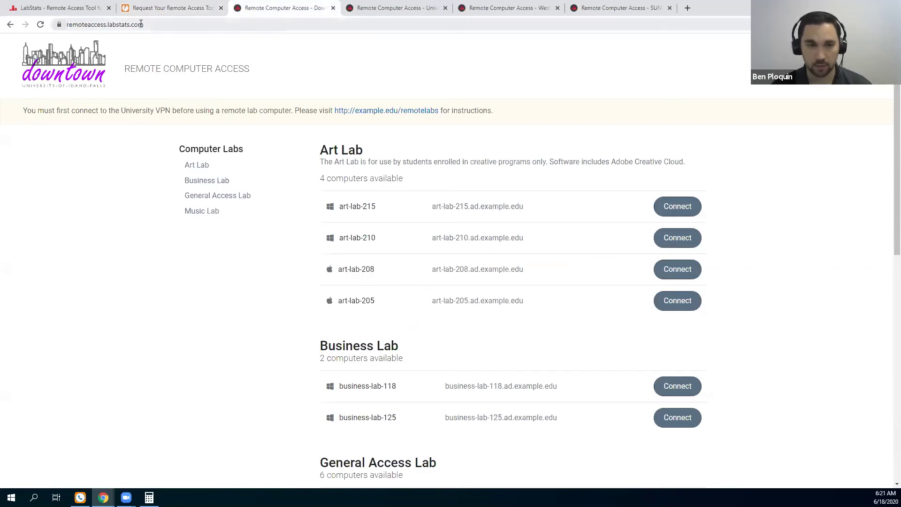
pyautogui.hotkey('ctrl', 'Tab')
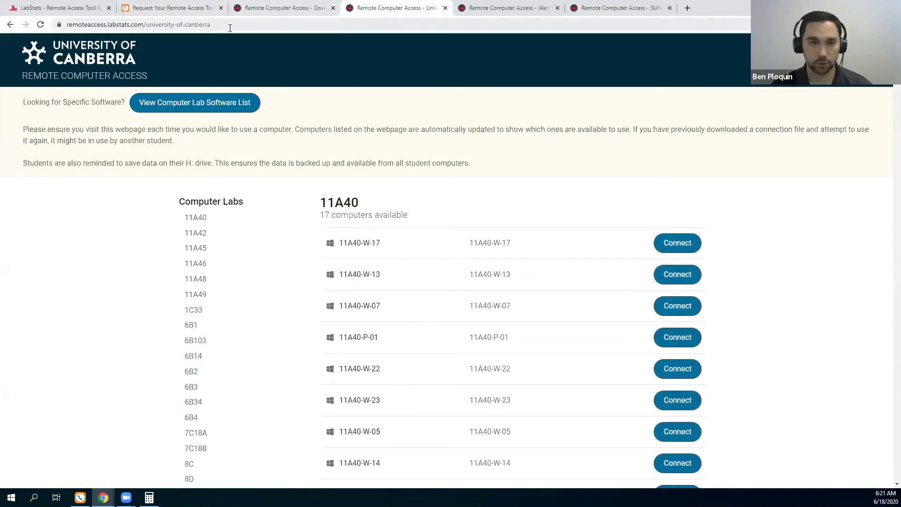
pyautogui.click(290, 6)
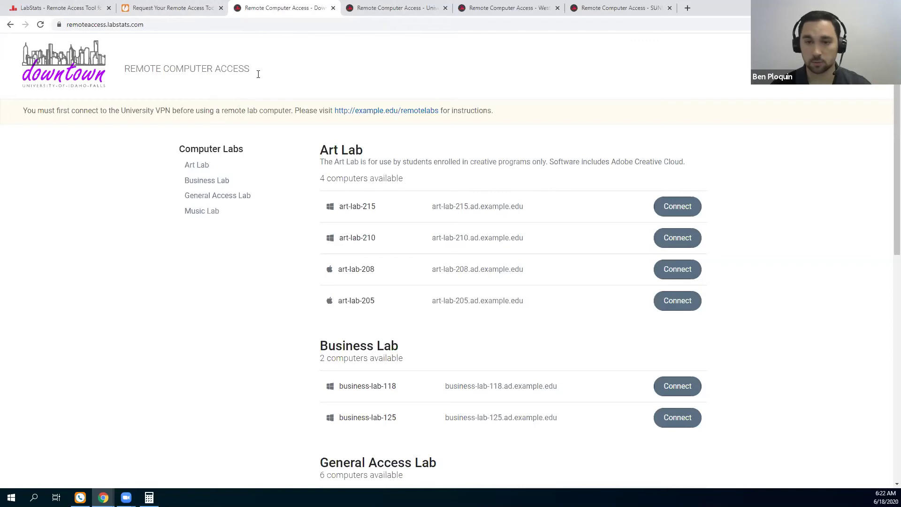
pyautogui.click(157, 5)
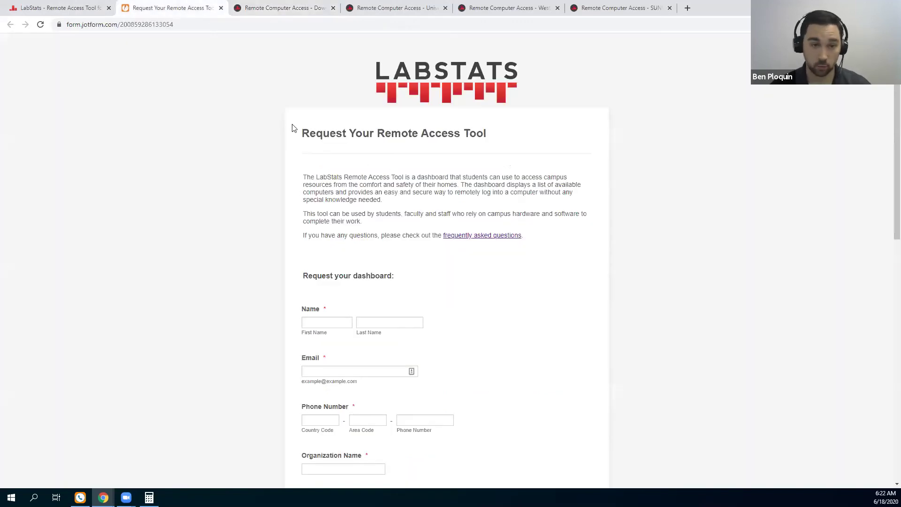
# Return to the LabStats portal's dashboard and go to the Remote Access lab tool
pyautogui.click(83, 3)
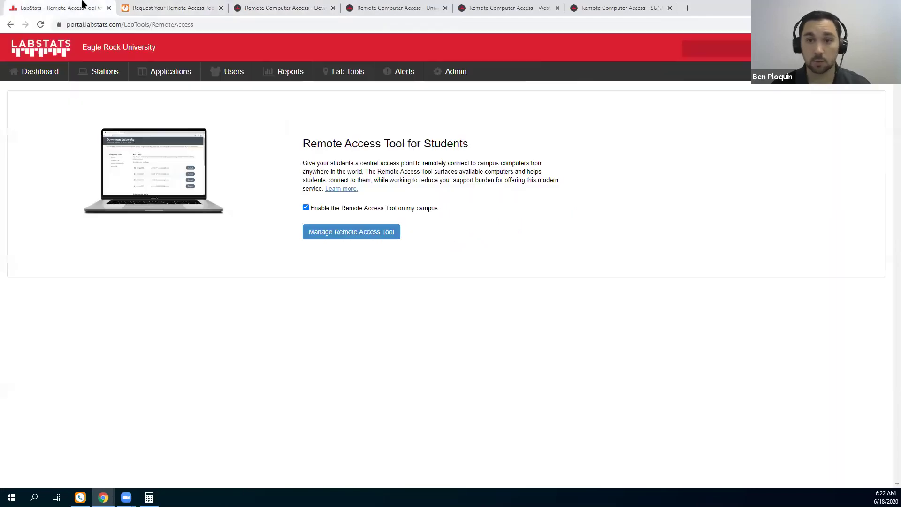
pyautogui.click(40, 72)
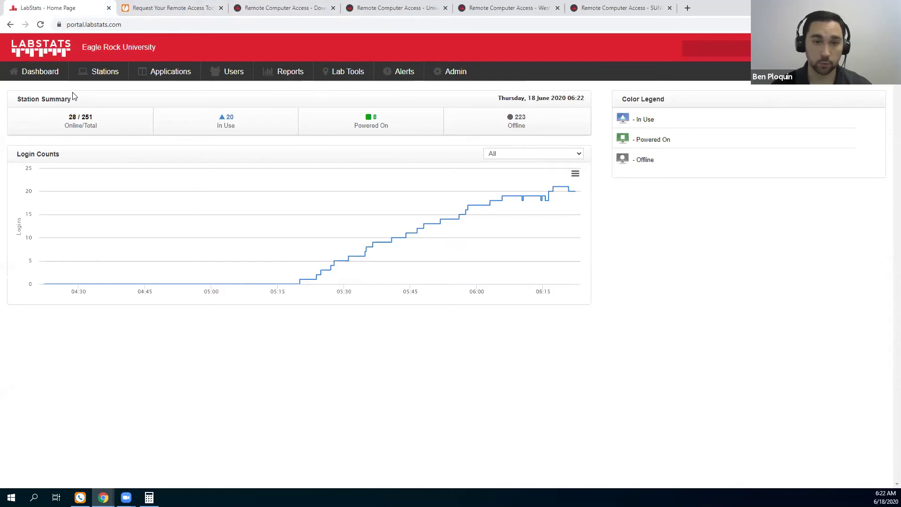
pyautogui.click(348, 72)
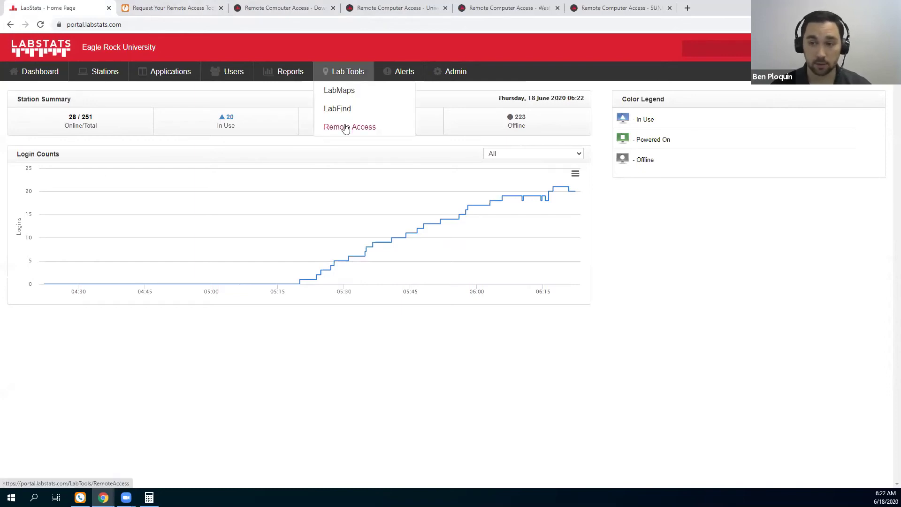